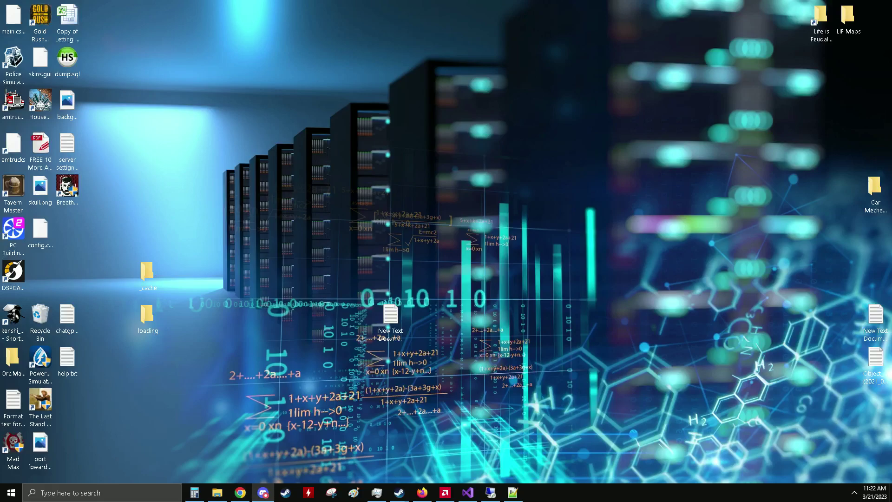
# - Download basilmodloader.zip from the Drive preview and show it in the Downloads folder
pyautogui.click(423, 493)
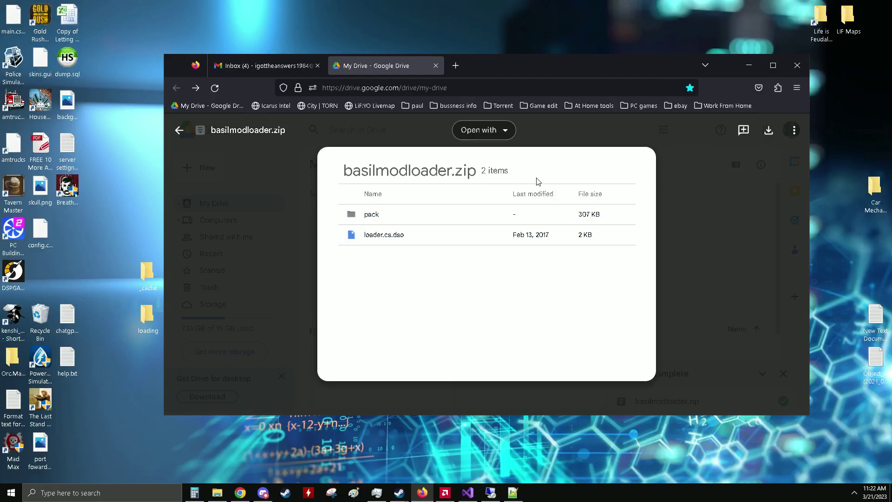
pyautogui.click(769, 133)
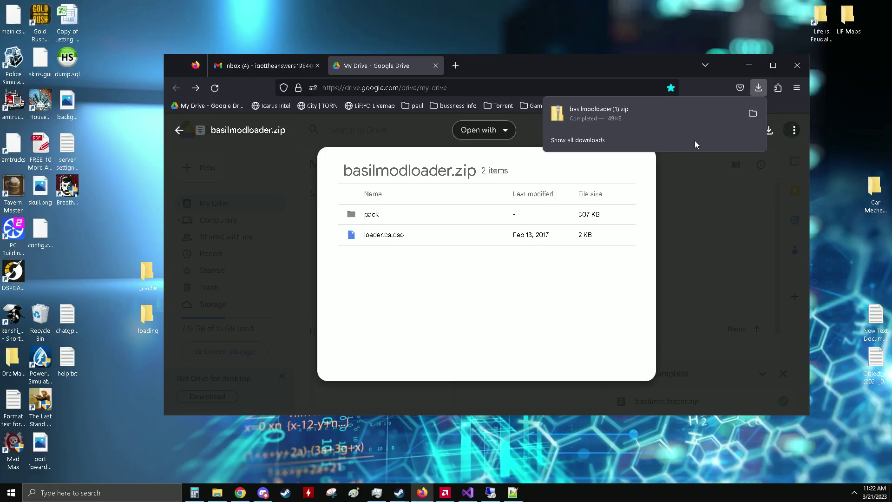
pyautogui.click(752, 114)
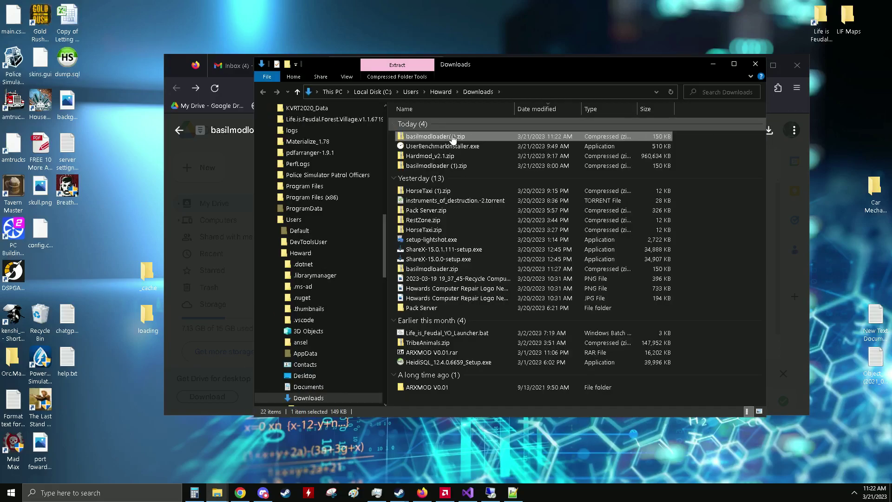
# - Drag the downloaded basilmodloader zip onto the desktop and minimise the windows to reveal it
pyautogui.click(489, 146)
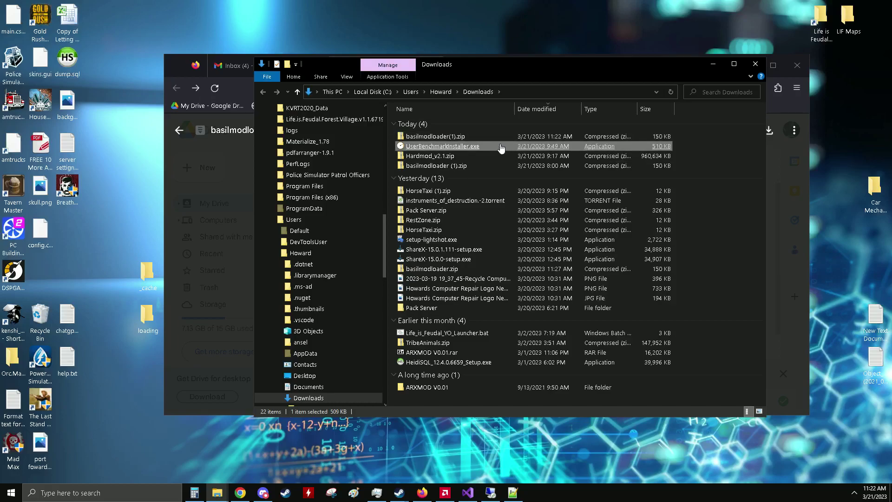
pyautogui.moveTo(495, 136)
pyautogui.mouseDown()
pyautogui.moveTo(466, 137)
pyautogui.moveTo(293, 45)
pyautogui.mouseUp()
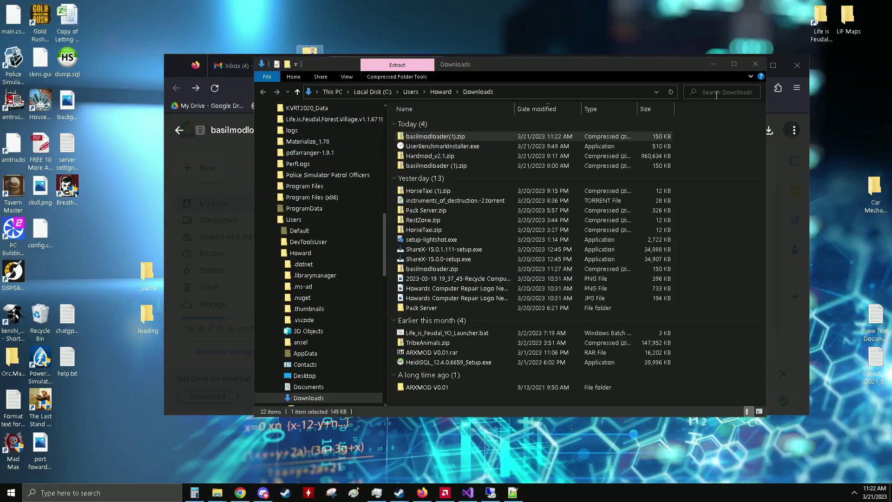
pyautogui.click(713, 69)
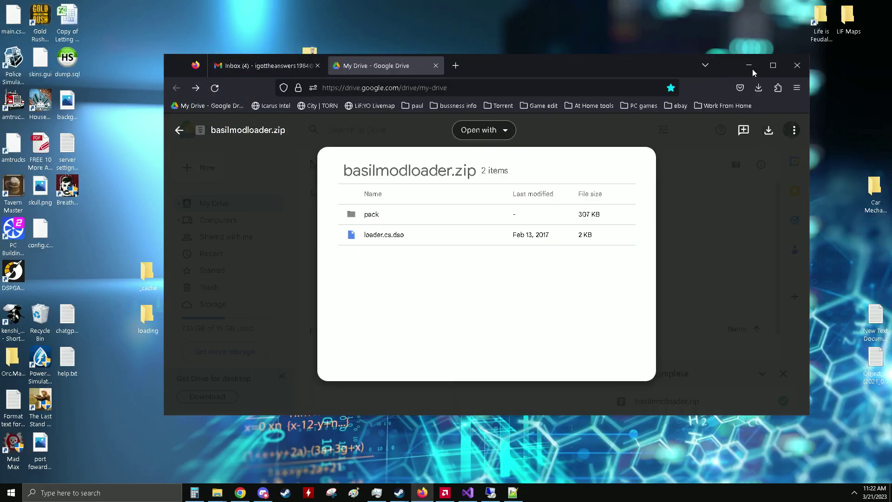
pyautogui.click(752, 70)
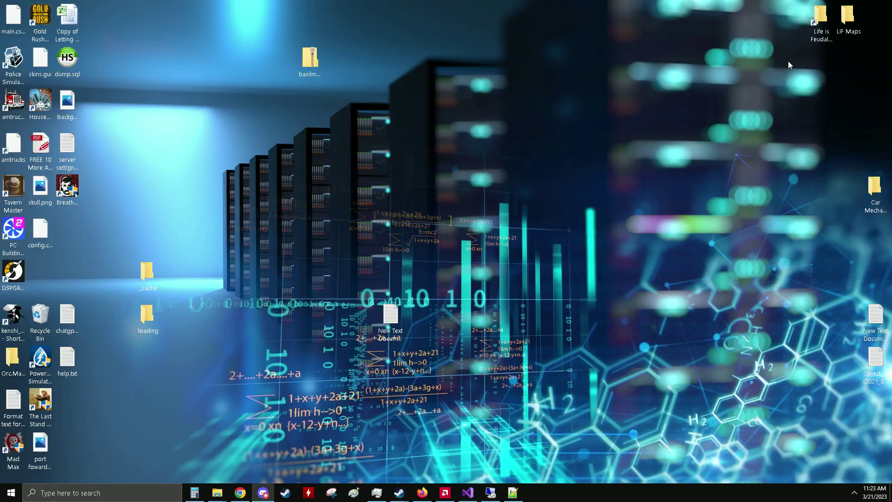
# - Move the desktop basilmodloader.zip into the Life is Feudal Your Own folder root
pyautogui.doubleClick(820, 32)
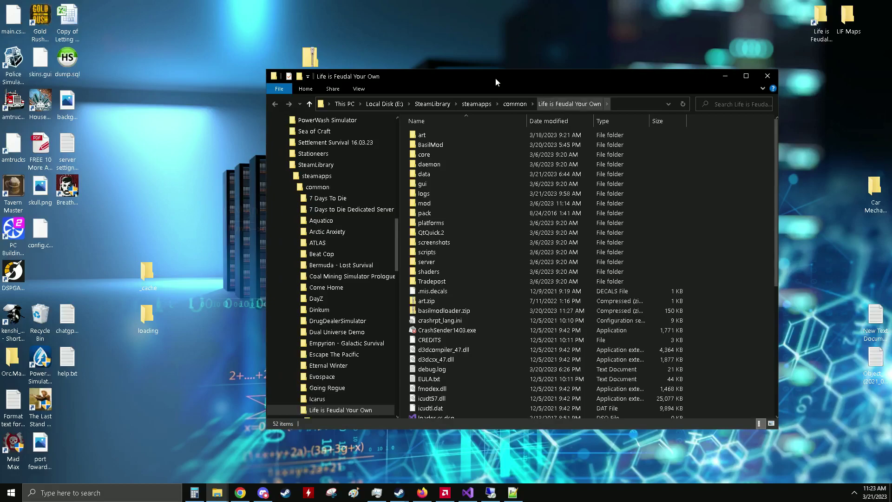
pyautogui.moveTo(495, 77); pyautogui.dragTo(644, 57)
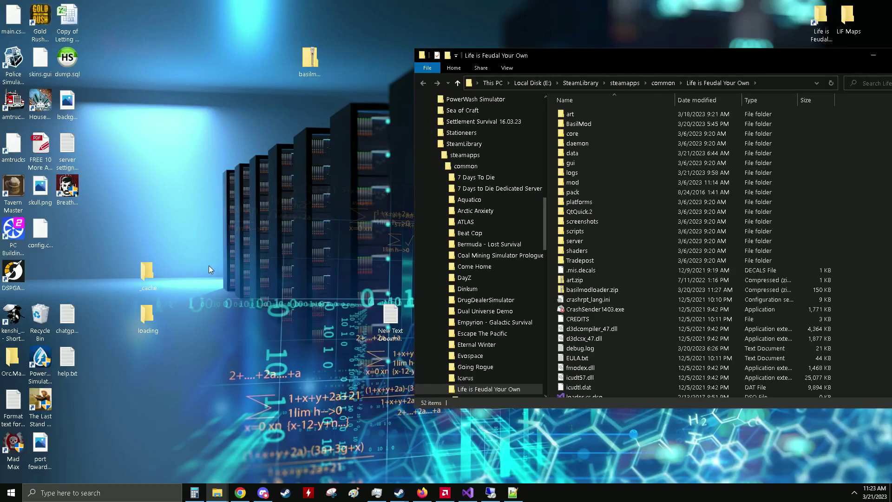
pyautogui.moveTo(310, 62); pyautogui.dragTo(329, 245)
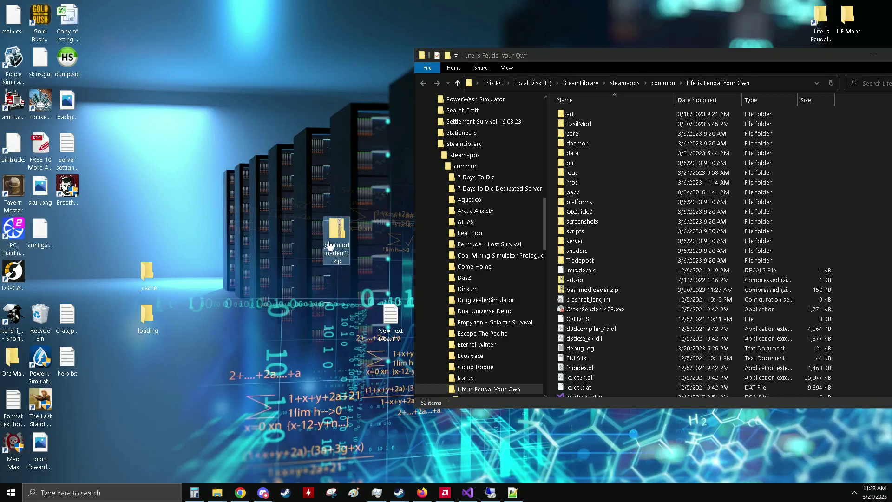
pyautogui.moveTo(329, 245)
pyautogui.mouseDown()
pyautogui.moveTo(528, 248)
pyautogui.moveTo(860, 172)
pyautogui.moveTo(875, 205)
pyautogui.mouseUp()
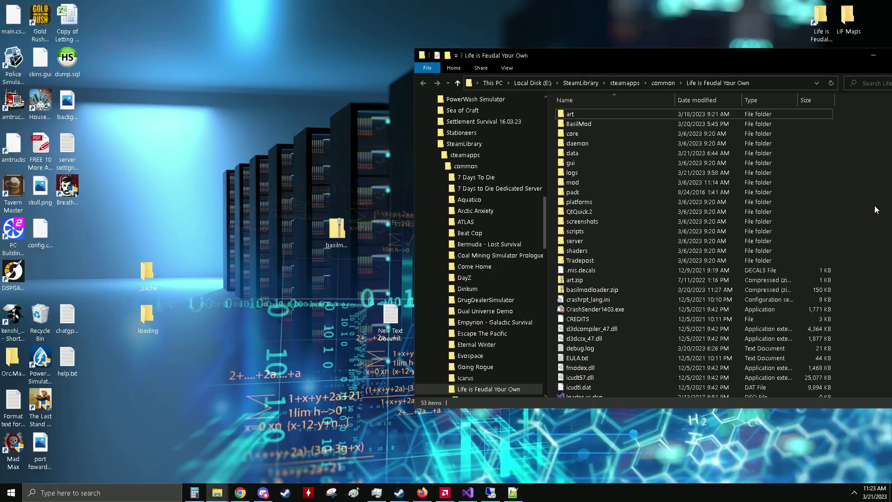
pyautogui.click(728, 270)
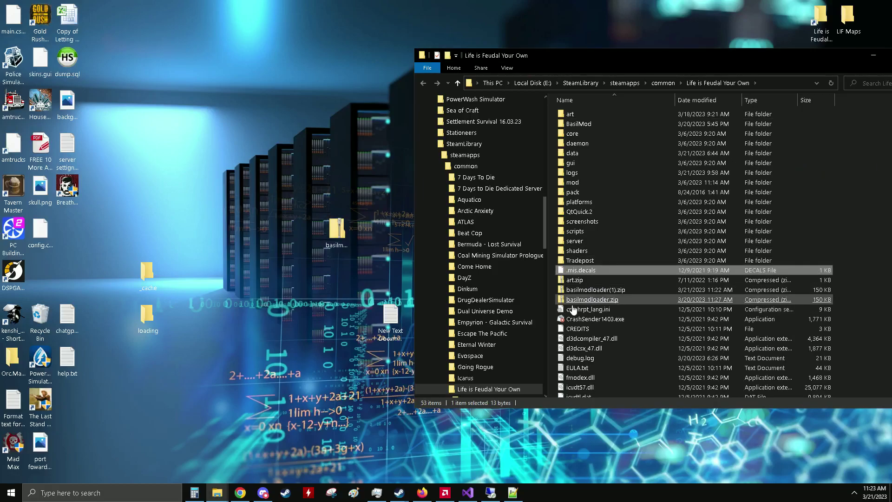
# - Delete the duplicate basilmodloader(1).zip from the game folder
pyautogui.rightClick(597, 291)
pyautogui.click(646, 259)
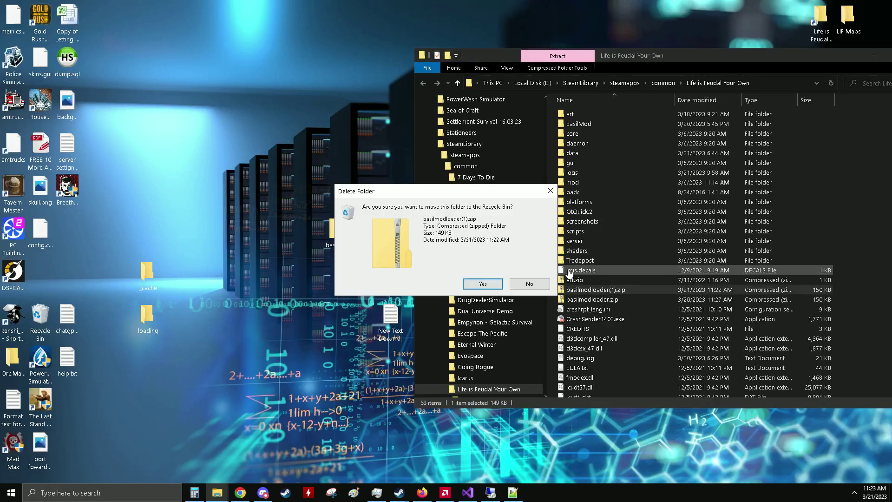
pyautogui.click(481, 286)
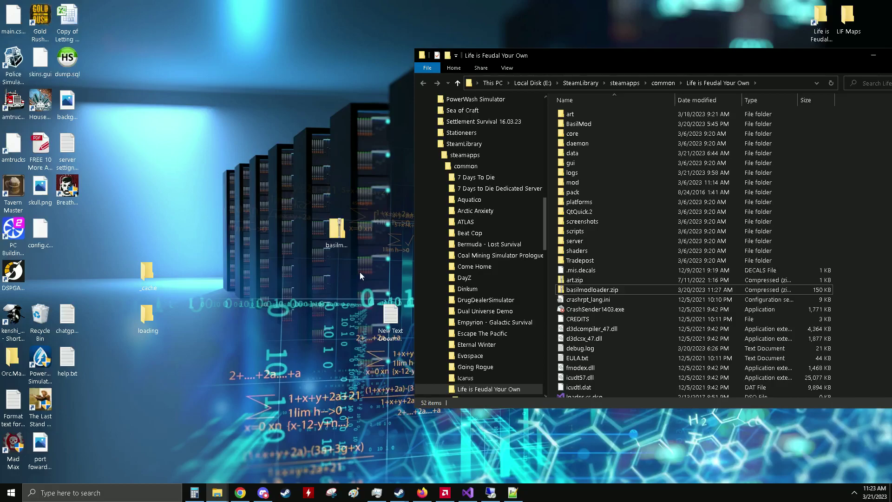
pyautogui.click(693, 173)
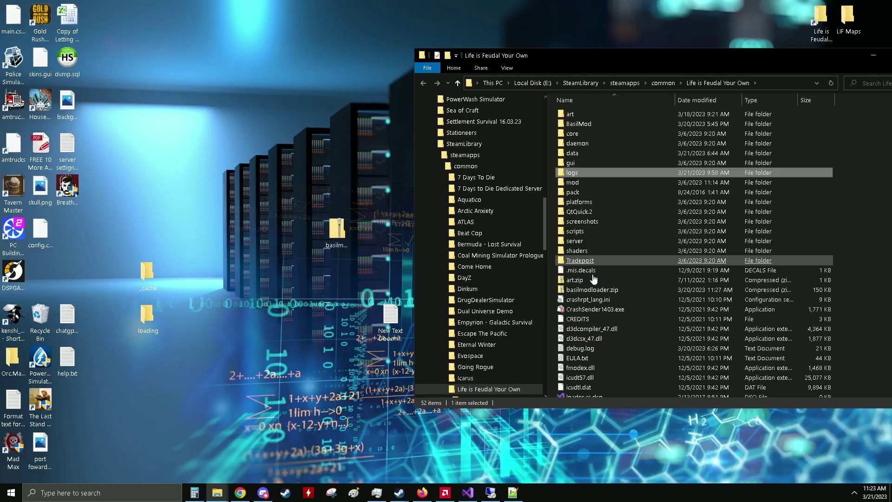
pyautogui.scroll(-1, 603, 306)
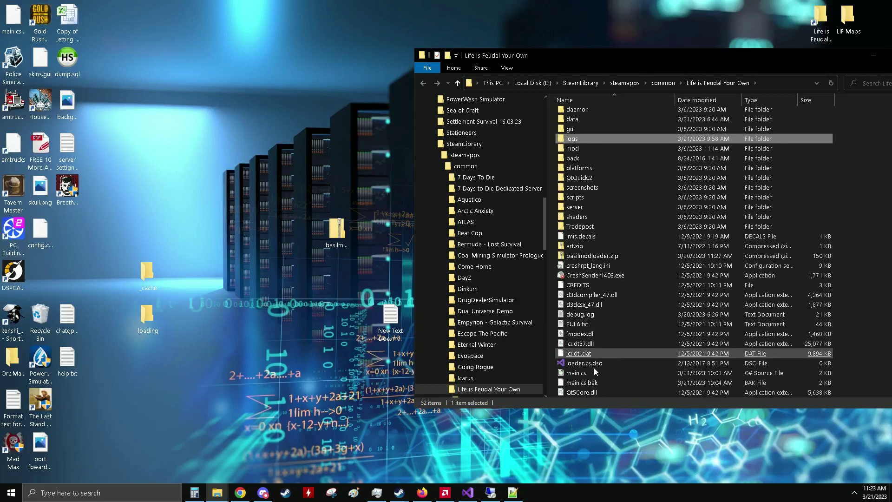
# - Edit the game folder's main.cs with Notepad++
pyautogui.rightClick(583, 373)
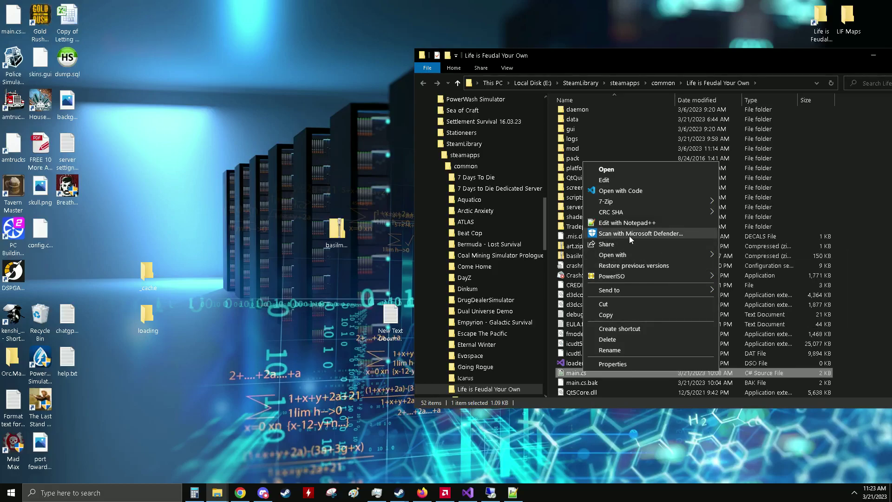
pyautogui.click(637, 223)
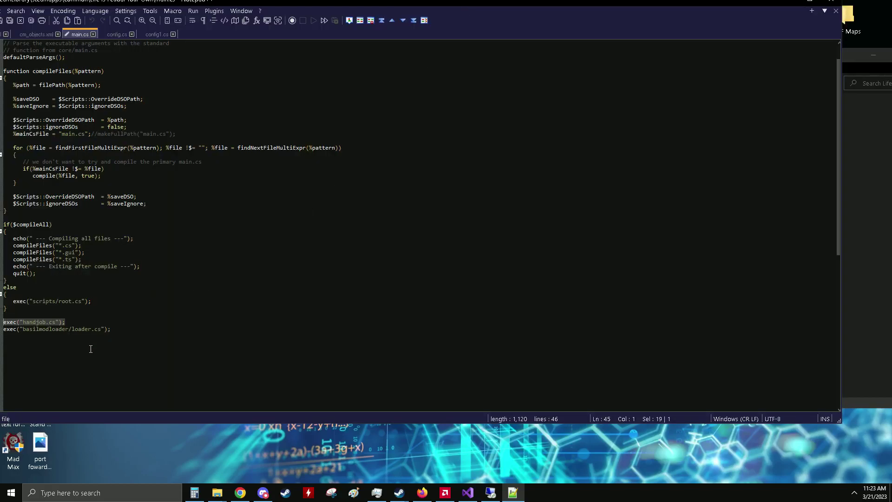
# - Confirm line 46 of main.cs reads exec("basilmodloader/loader.cs");
pyautogui.click(78, 329)
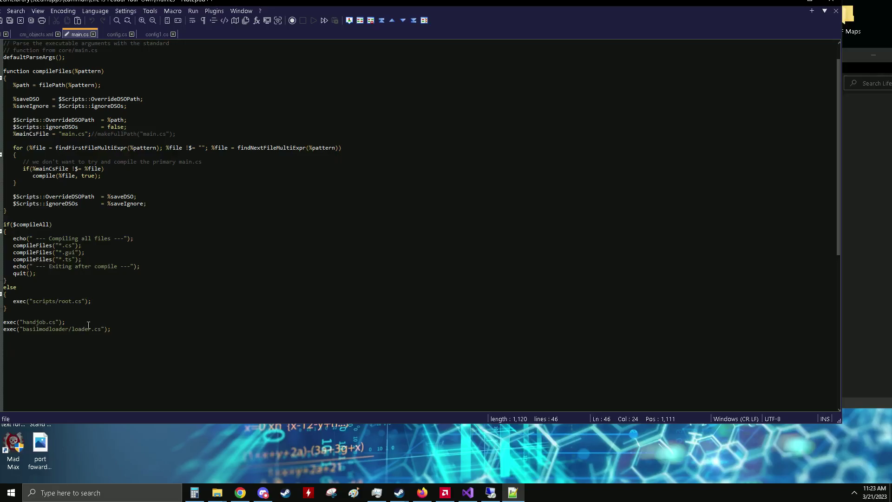
pyautogui.click(116, 325)
pyautogui.moveTo(133, 330); pyautogui.dragTo(3, 324)
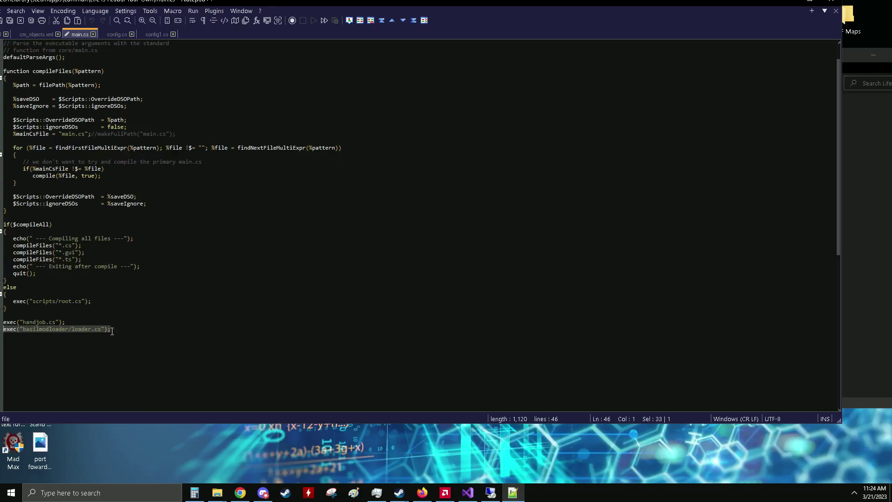
pyautogui.doubleClick(73, 329)
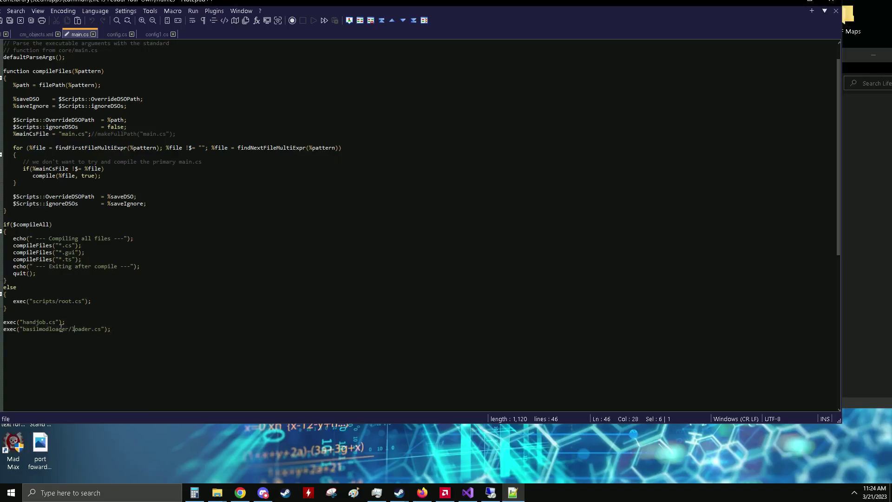
pyautogui.doubleClick(62, 329)
pyautogui.click(65, 329)
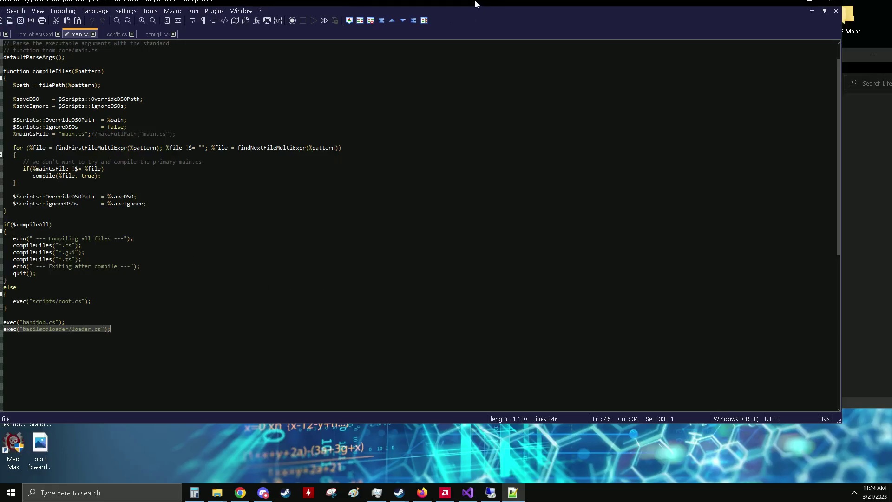
# - Save main.cs unchanged with its final loader exec line intact
pyautogui.moveTo(476, 4); pyautogui.dragTo(469, 59)
pyautogui.click(94, 38)
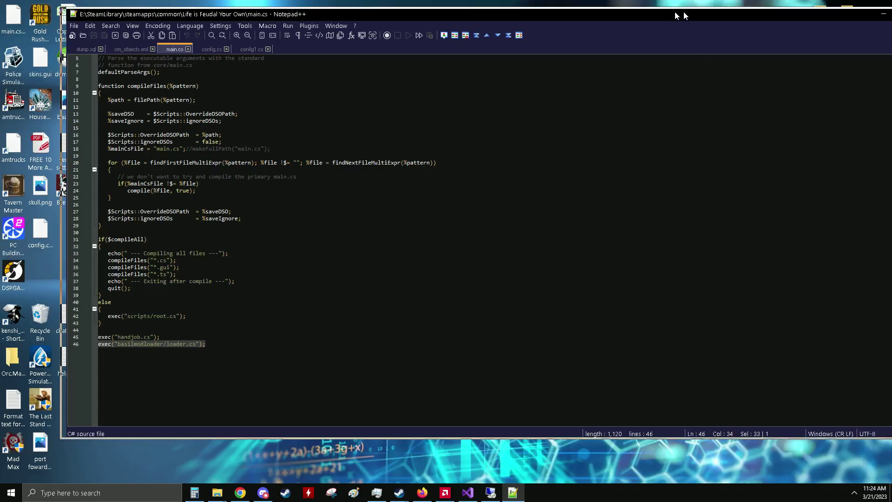
pyautogui.moveTo(594, 13); pyautogui.dragTo(498, 15)
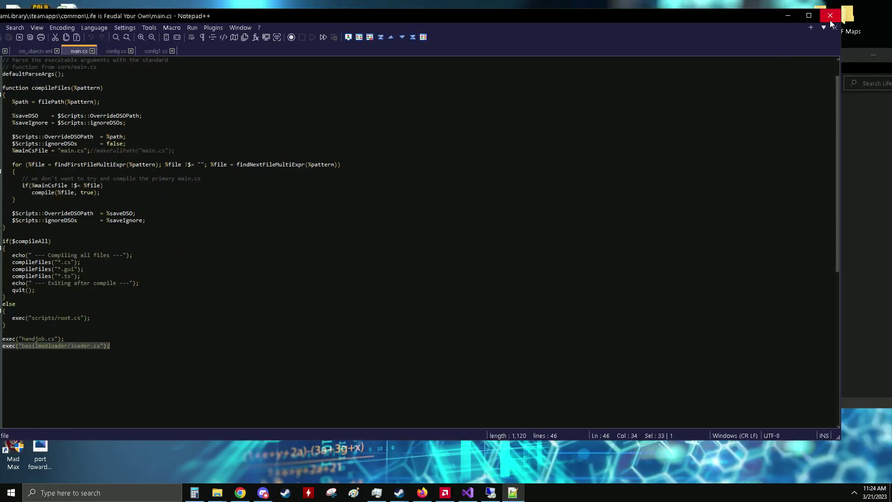